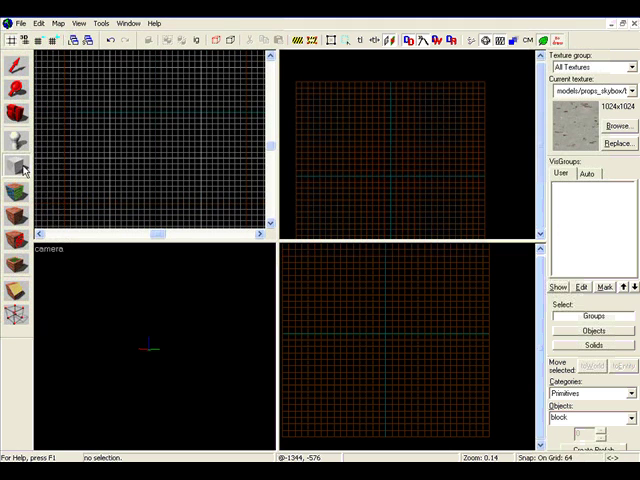
# - Outline a 1024 by 1024 block in the top view and lower its top to 64 units
pyautogui.click(20, 167)
pyautogui.scroll(4, 121, 180)
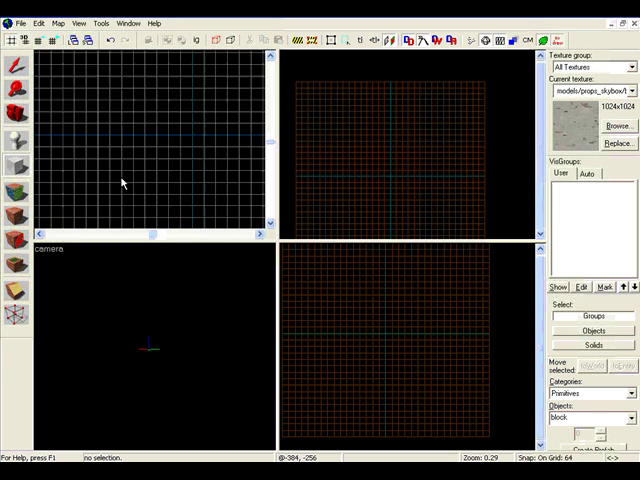
pyautogui.scroll(1, 121, 183)
pyautogui.scroll(5, 114, 180)
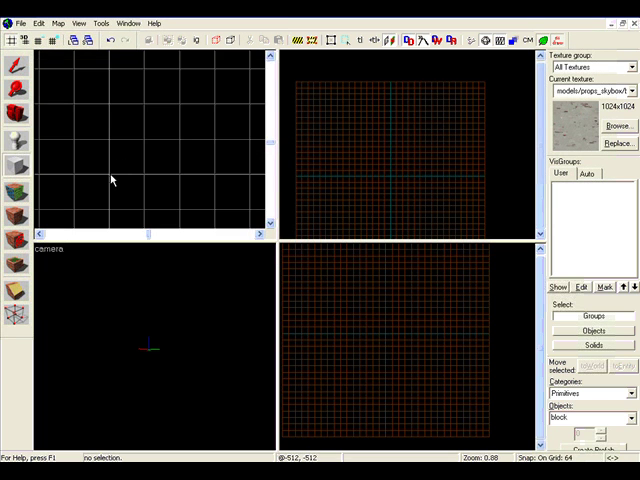
pyautogui.moveTo(111, 180); pyautogui.dragTo(212, 112)
pyautogui.scroll(-7, 183, 120)
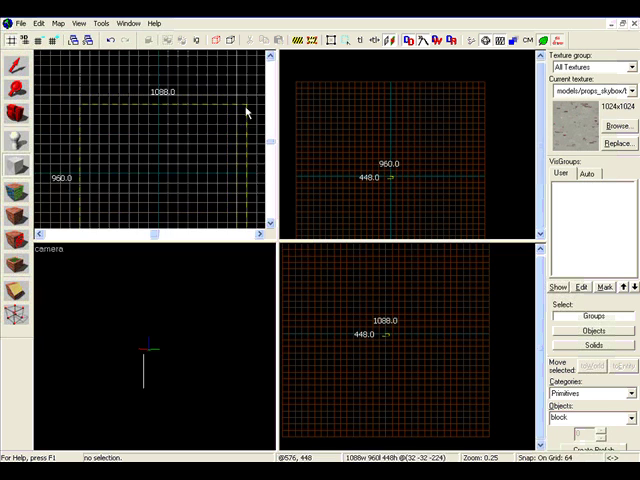
pyautogui.moveTo(212, 112); pyautogui.dragTo(183, 103)
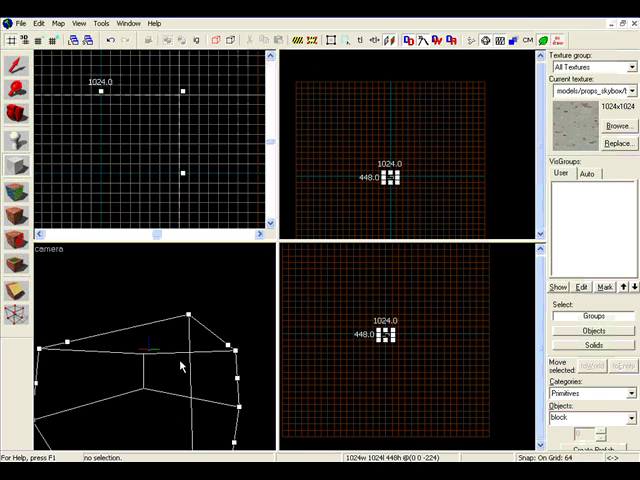
pyautogui.scroll(2, 386, 331)
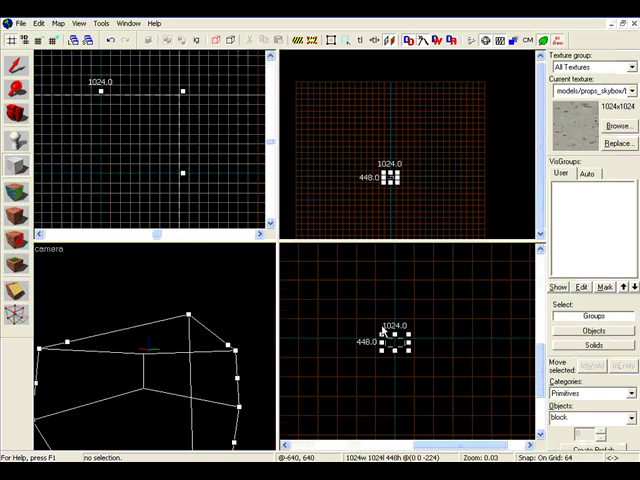
pyautogui.scroll(5, 407, 333)
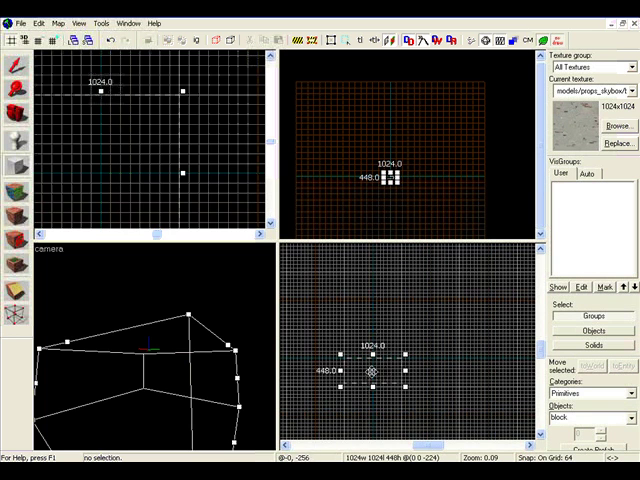
pyautogui.moveTo(371, 371)
pyautogui.mouseDown()
pyautogui.moveTo(364, 322)
pyautogui.moveTo(369, 374)
pyautogui.mouseUp()
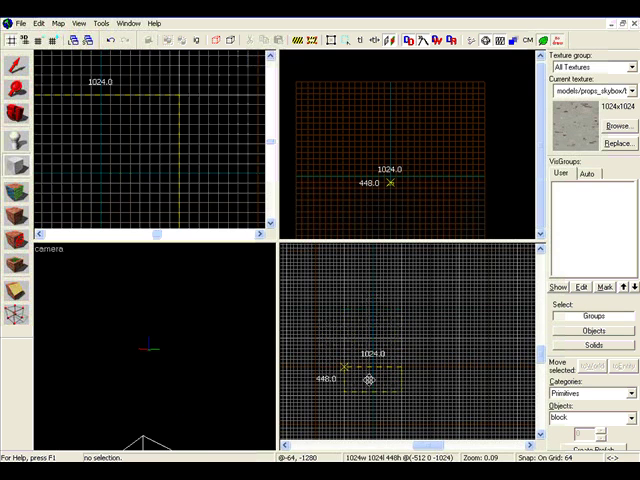
pyautogui.moveTo(369, 374); pyautogui.dragTo(369, 383)
pyautogui.scroll(1, 365, 343)
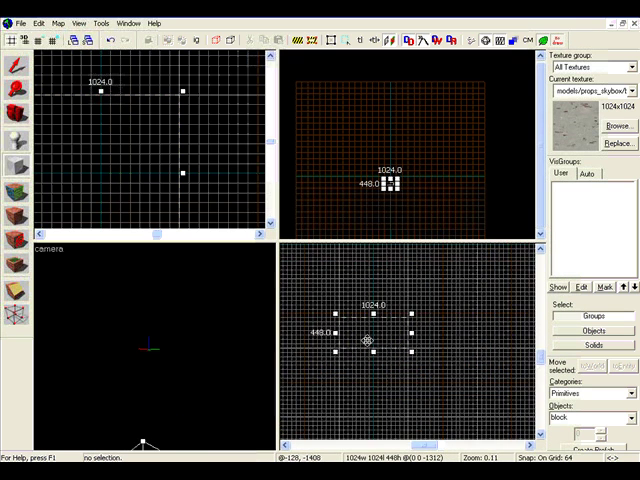
pyautogui.scroll(2, 368, 333)
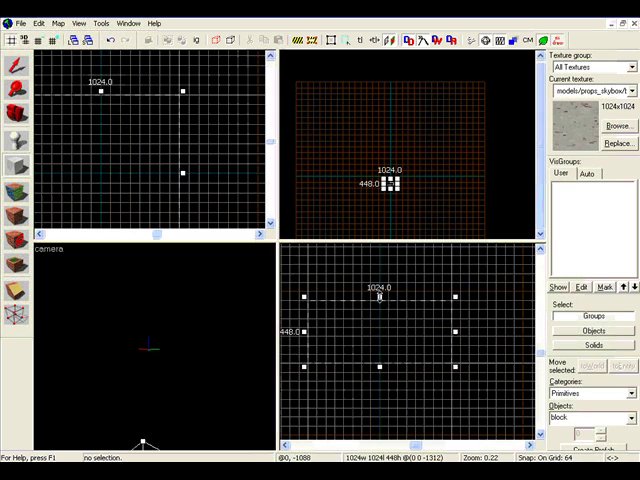
pyautogui.moveTo(379, 297); pyautogui.dragTo(379, 348)
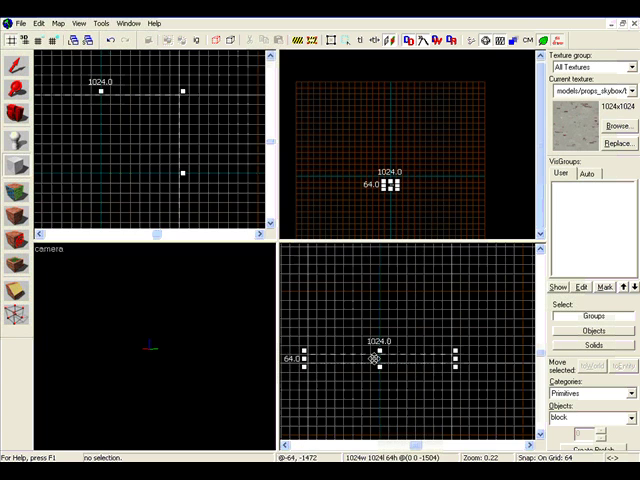
# - Create the floor brush from the outline and fly the 3D camera in to view it
pyautogui.press('Return')
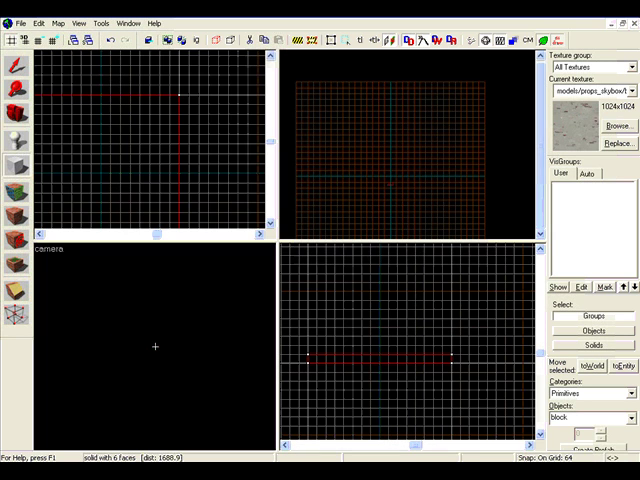
pyautogui.press('w')
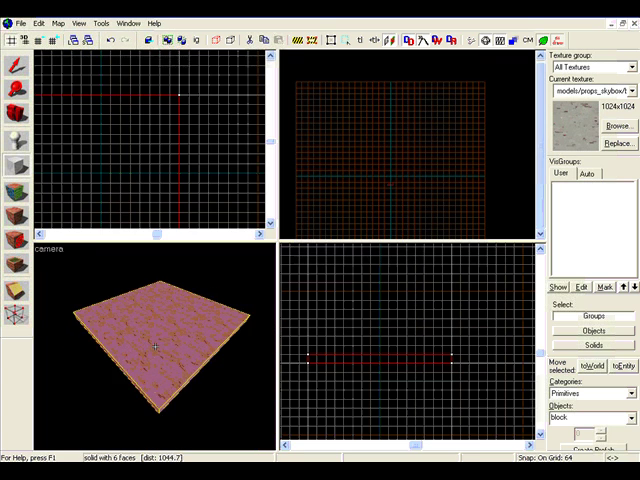
pyautogui.press('w')
pyautogui.press('s')
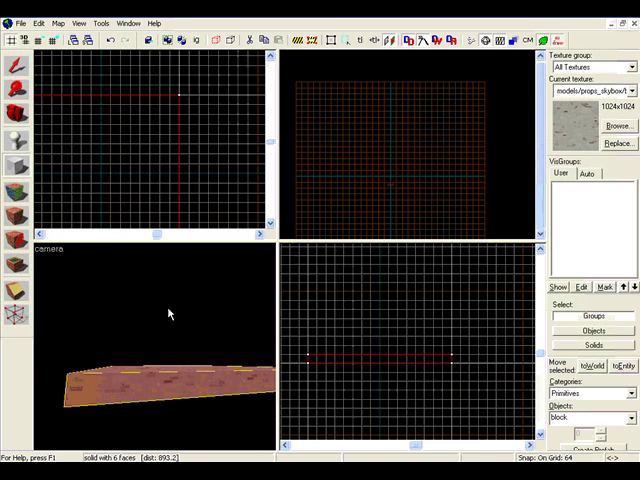
# - Select the floor brush and Shift-clone a copy of it upward
pyautogui.click(366, 358)
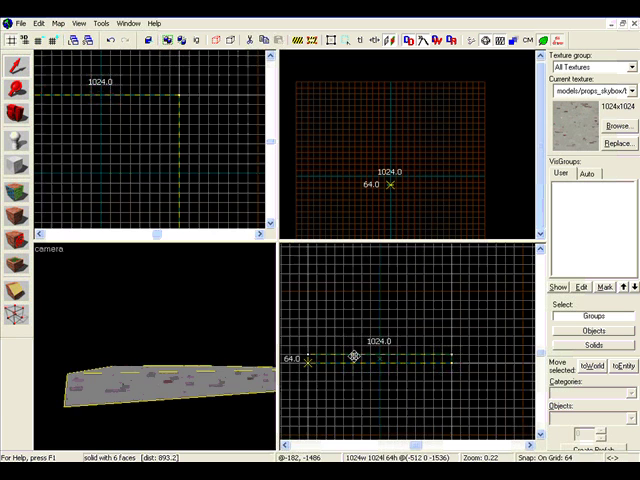
pyautogui.keyDown('shift'); pyautogui.moveTo(354, 358); pyautogui.dragTo(354, 348); pyautogui.keyUp('shift')
pyautogui.moveTo(173, 370)
pyautogui.mouseDown()
pyautogui.moveTo(156, 345)
pyautogui.moveTo(154, 351)
pyautogui.mouseUp()
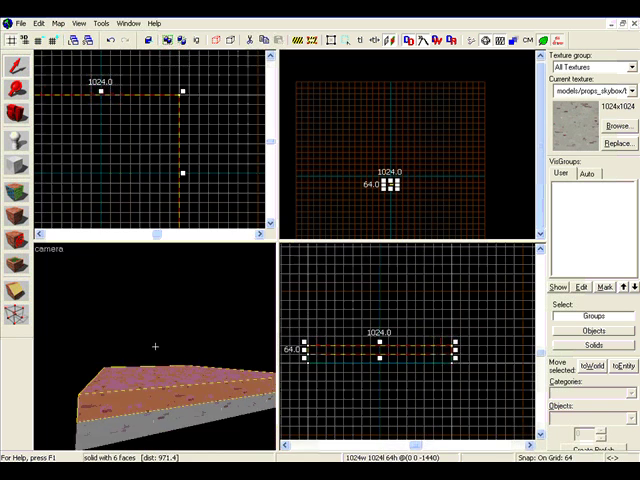
pyautogui.scroll(-3, 125, 189)
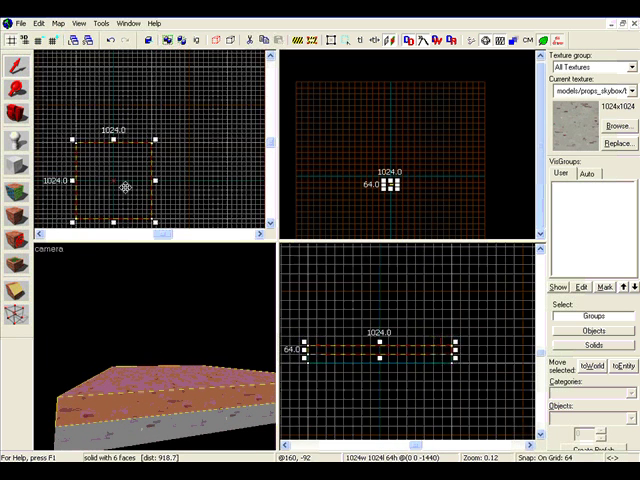
pyautogui.moveTo(126, 186); pyautogui.dragTo(176, 189, button='middle')
pyautogui.scroll(1, 213, 178)
# - Narrow the copied brush to 64 units wide and raise it to 448 units tall
pyautogui.moveTo(217, 178); pyautogui.dragTo(135, 187)
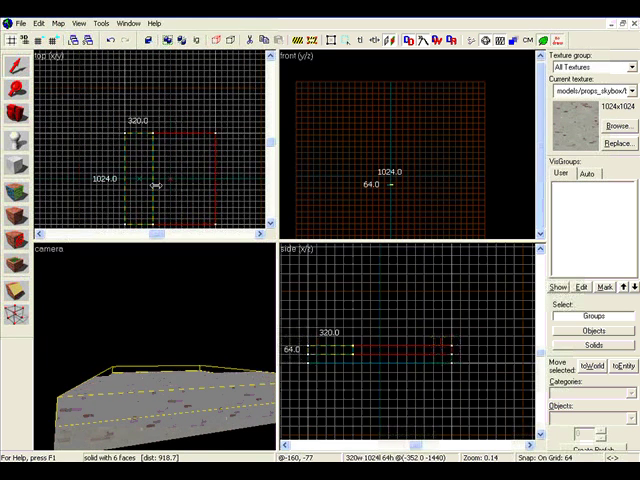
pyautogui.press('Return')
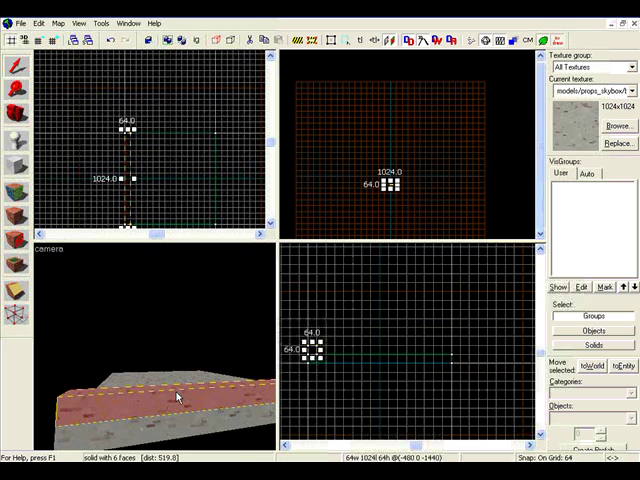
pyautogui.moveTo(154, 346); pyautogui.dragTo(157, 350)
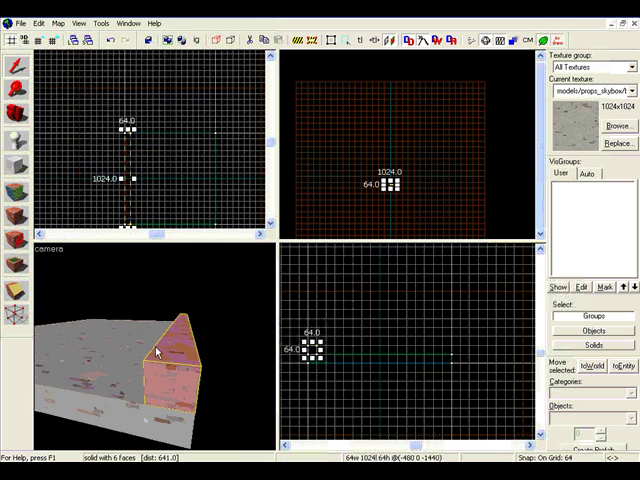
pyautogui.scroll(2, 319, 354)
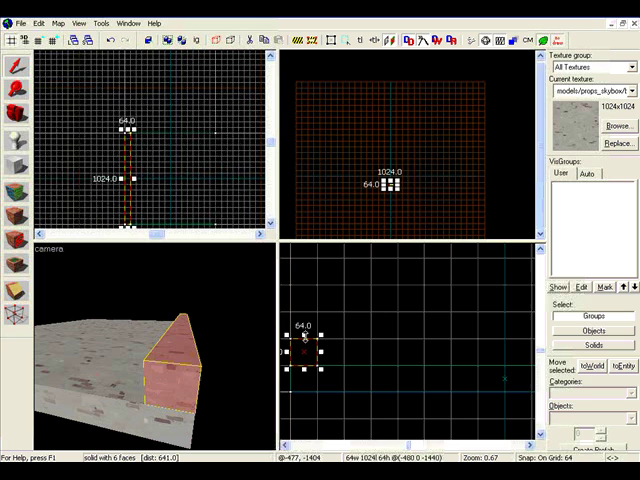
pyautogui.scroll(2, 303, 334)
pyautogui.moveTo(303, 334); pyautogui.dragTo(307, 279)
pyautogui.moveTo(180, 340); pyautogui.dragTo(147, 350)
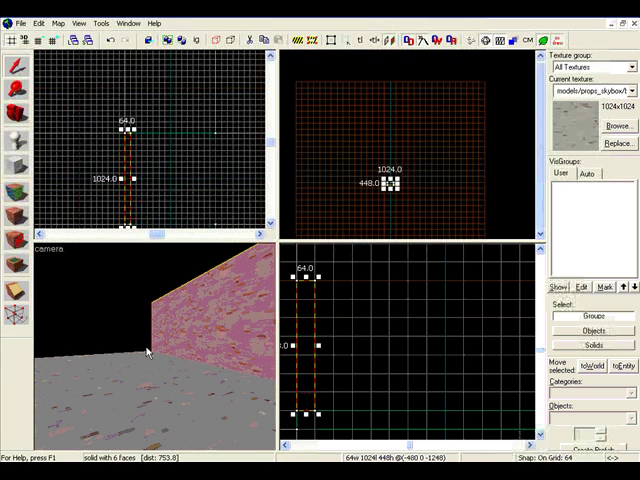
pyautogui.scroll(-1, 119, 192)
pyautogui.scroll(3, 119, 192)
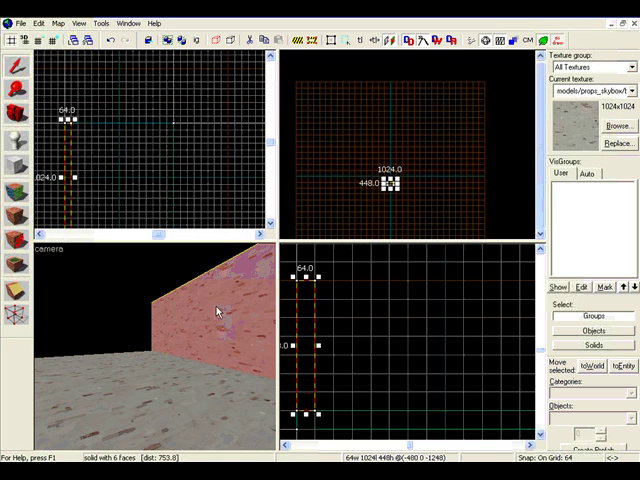
# - Move the wall across the floor and bring up Transformation for a 90° Z rotation
pyautogui.moveTo(66, 178)
pyautogui.mouseDown()
pyautogui.moveTo(167, 180)
pyautogui.moveTo(161, 183)
pyautogui.mouseUp()
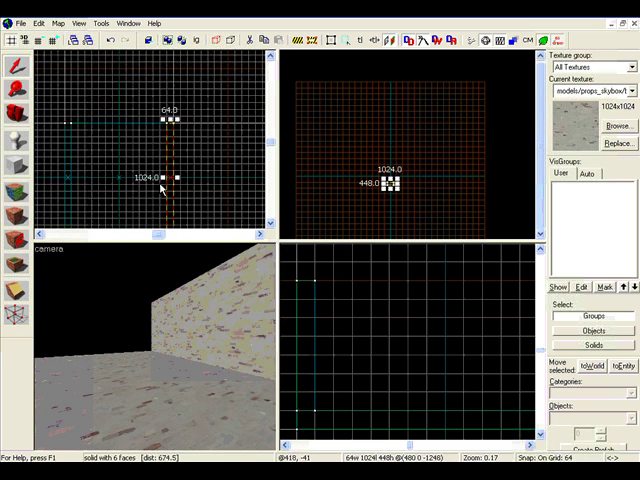
pyautogui.press('z')
pyautogui.press('z')
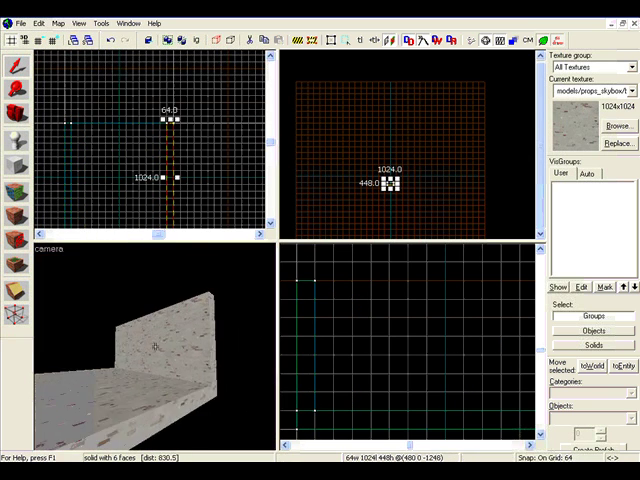
pyautogui.press('z')
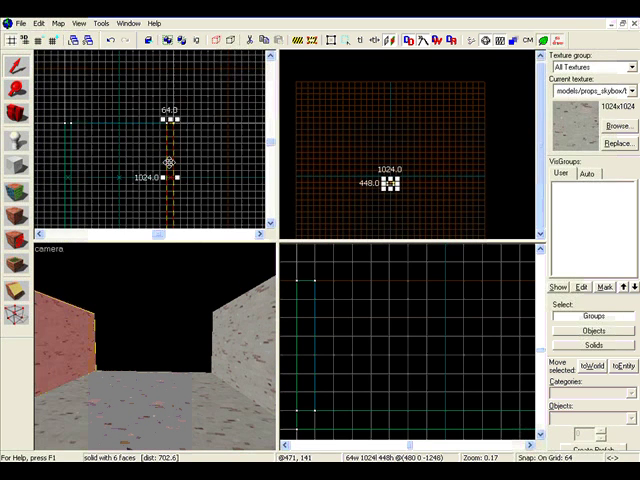
pyautogui.moveTo(167, 162); pyautogui.dragTo(116, 162)
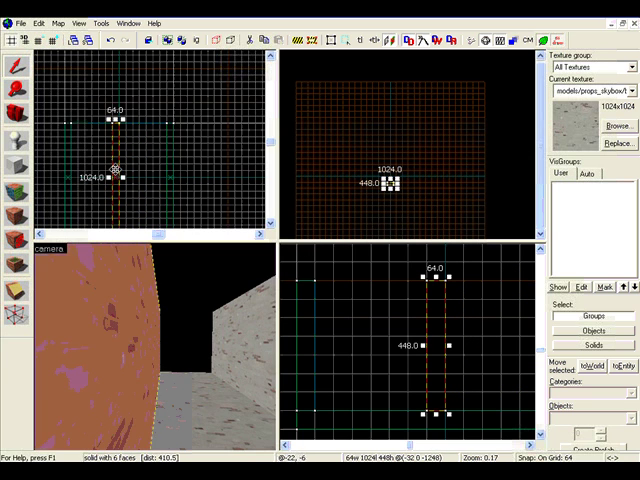
pyautogui.press('w')
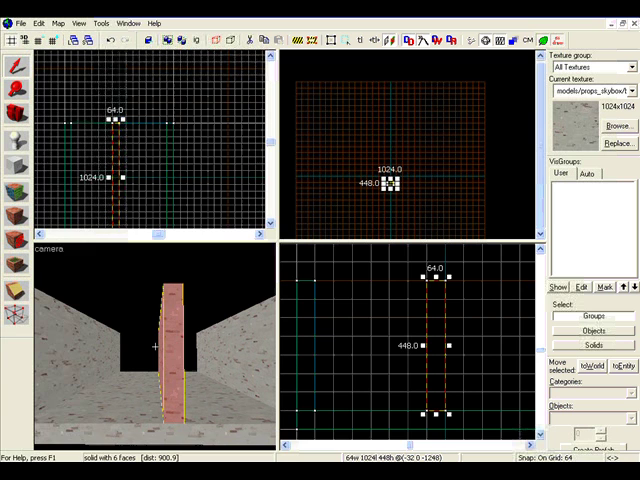
pyautogui.hotkey('ctrl', 'm')
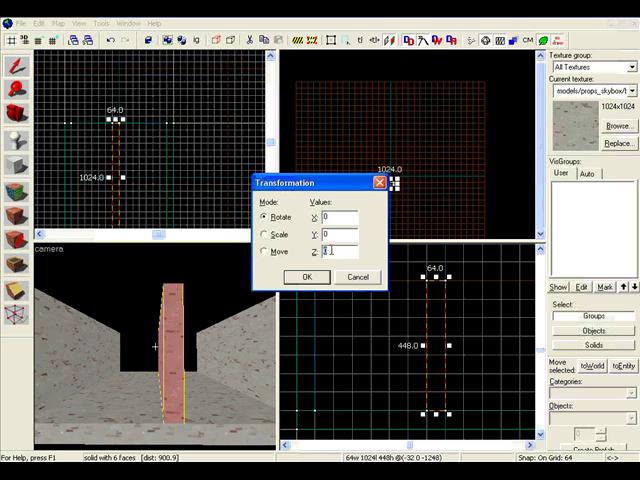
pyautogui.write('90')
# - Apply the 90° rotation, move the wall to the room's end and trim it to 896 units
pyautogui.press('Return')
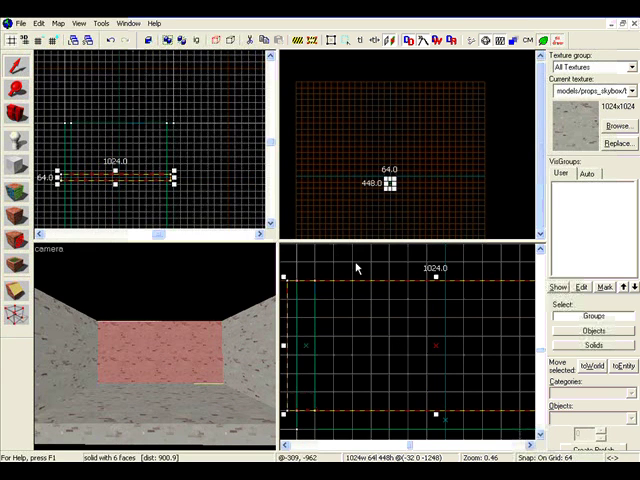
pyautogui.scroll(2, 114, 180)
pyautogui.scroll(1, 114, 169)
pyautogui.click(138, 155)
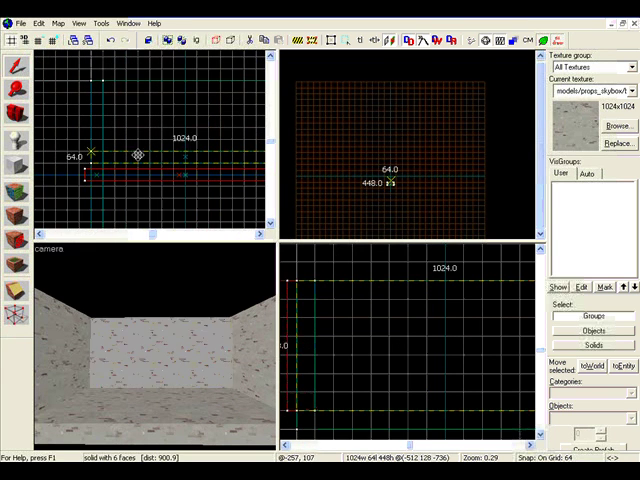
pyautogui.moveTo(138, 155); pyautogui.dragTo(148, 89)
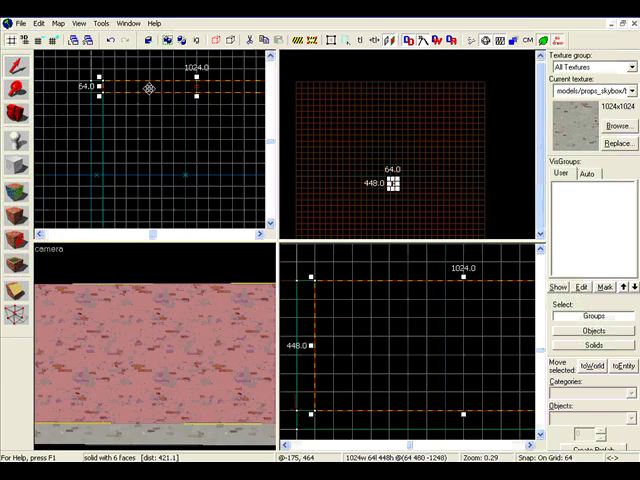
pyautogui.scroll(2, 157, 97)
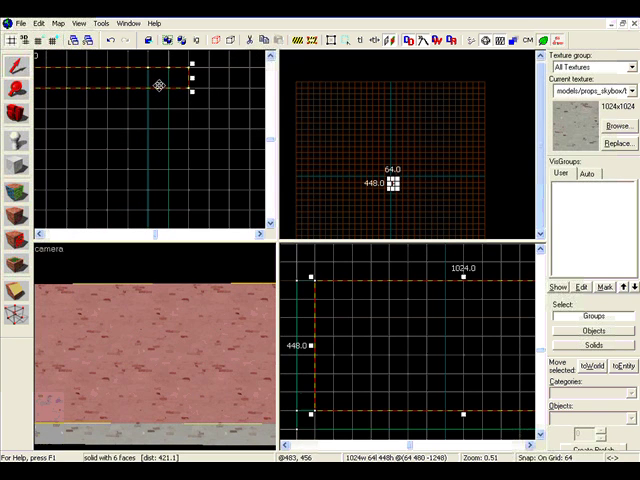
pyautogui.moveTo(192, 77); pyautogui.dragTo(151, 77)
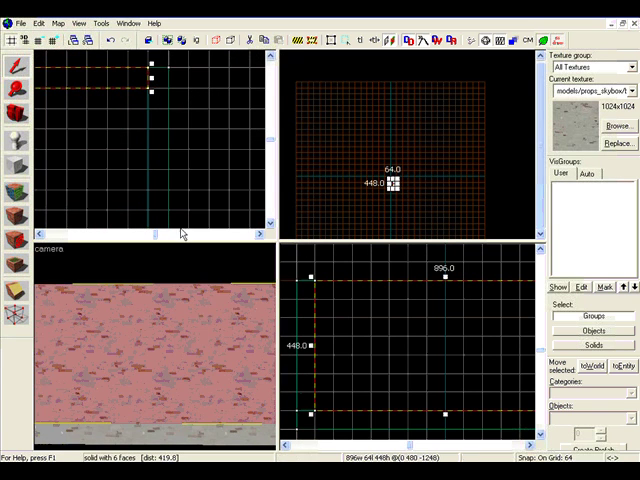
pyautogui.moveTo(155, 346); pyautogui.dragTo(111, 323)
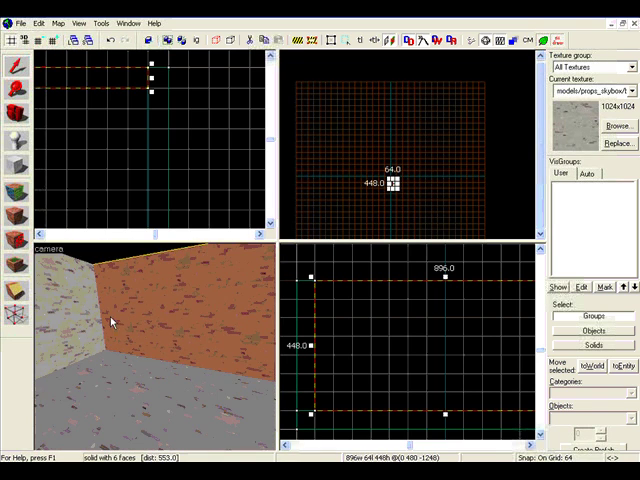
pyautogui.scroll(-3, 97, 175)
pyautogui.scroll(-1, 97, 175)
pyautogui.scroll(-1, 117, 160)
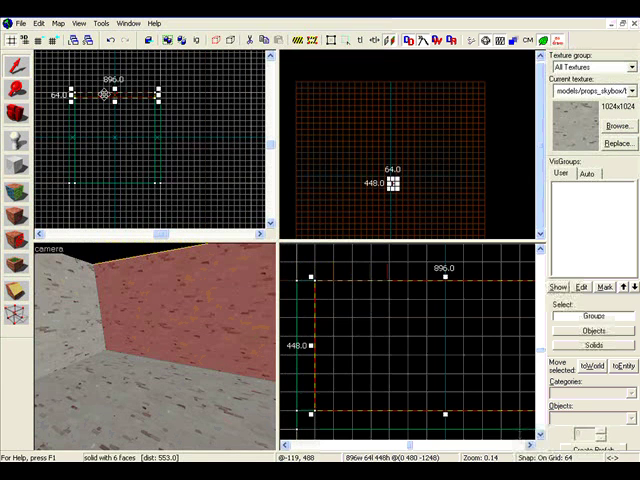
# - Slide the 896-wide wall down in the top view to the room's far end
pyautogui.moveTo(104, 95); pyautogui.dragTo(103, 179)
pyautogui.moveTo(157, 311); pyautogui.dragTo(157, 348)
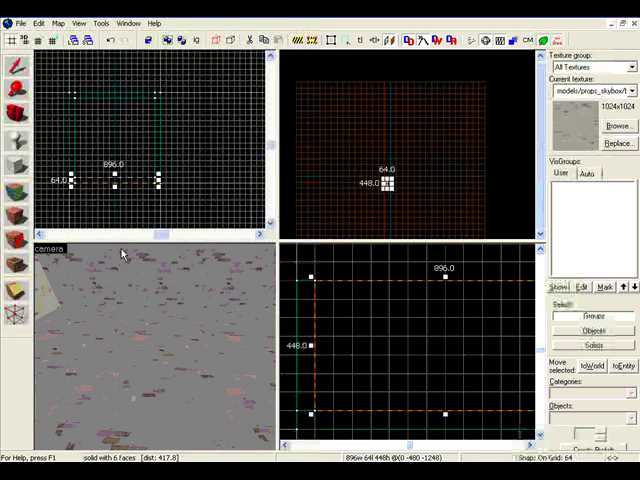
pyautogui.moveTo(170, 306); pyautogui.dragTo(143, 342)
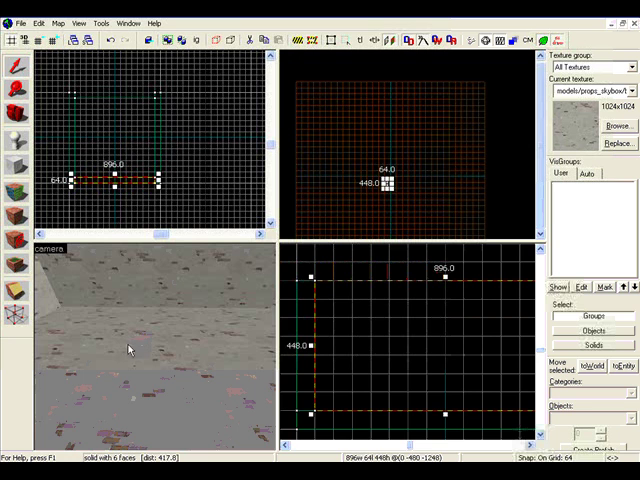
# - Clone the 1024 by 1024 floor slab up onto the wall tops as the ceiling
pyautogui.click(116, 365)
pyautogui.moveTo(152, 379); pyautogui.dragTo(129, 362)
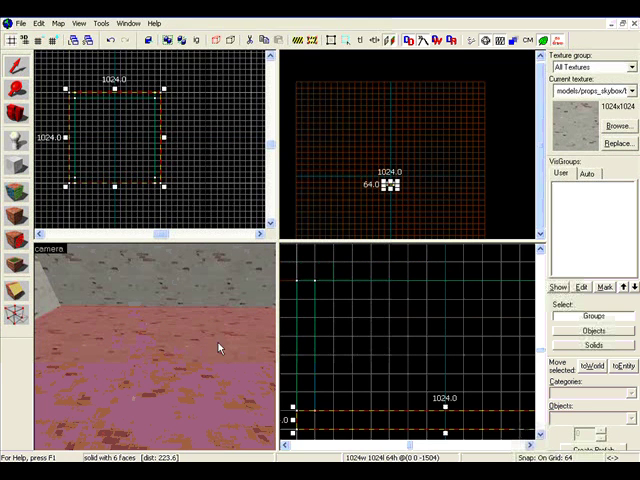
pyautogui.moveTo(142, 363); pyautogui.dragTo(155, 345)
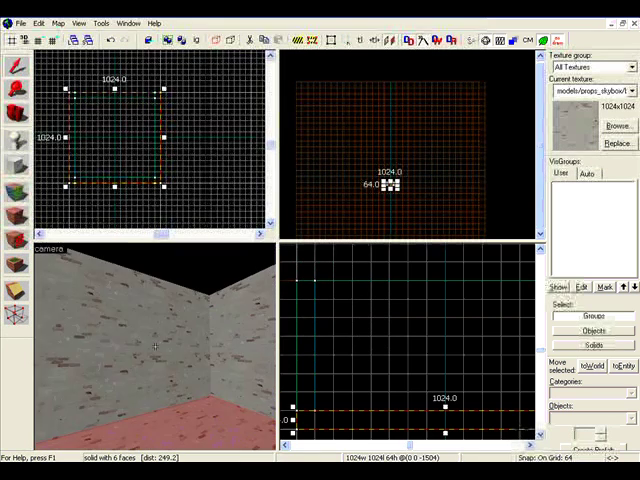
pyautogui.moveTo(155, 345); pyautogui.dragTo(150, 340)
pyautogui.scroll(-1, 336, 418)
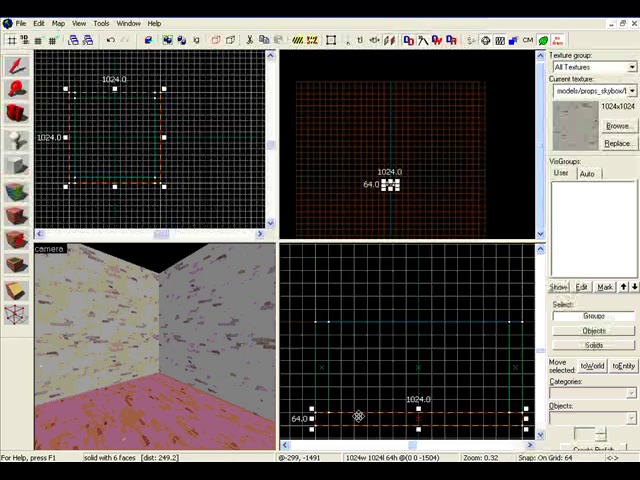
pyautogui.scroll(-2, 359, 416)
pyautogui.scroll(-1, 359, 414)
pyautogui.scroll(1, 364, 416)
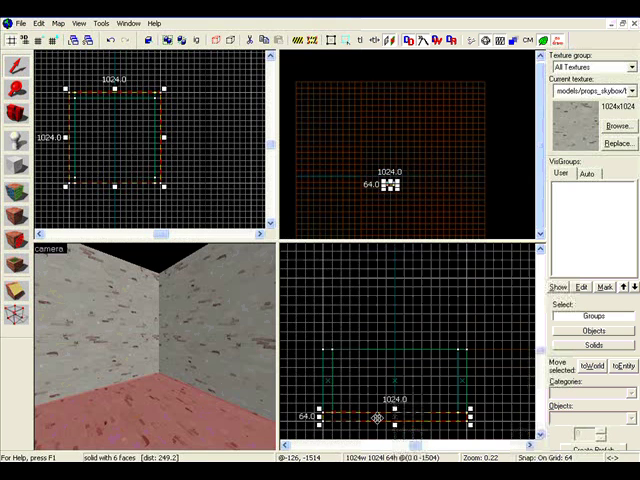
pyautogui.moveTo(381, 416); pyautogui.dragTo(377, 346)
pyautogui.press('s')
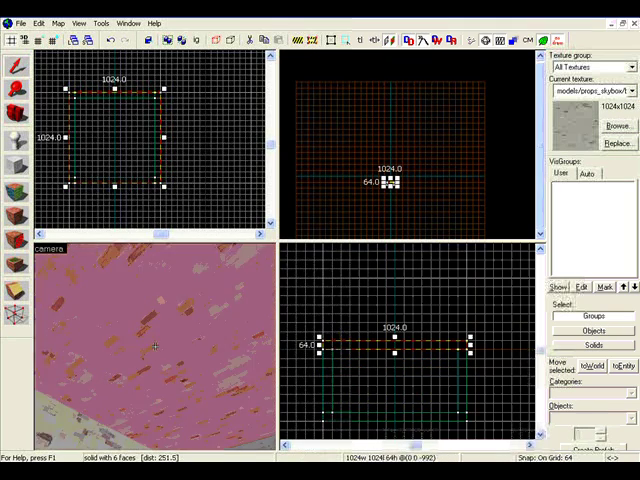
pyautogui.press('w')
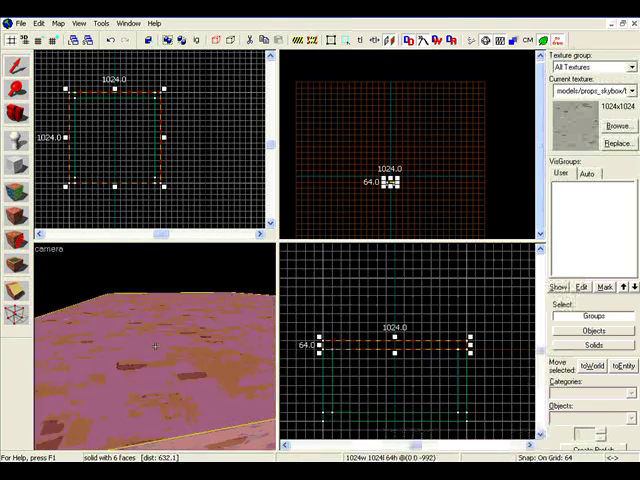
pyautogui.press('Down')
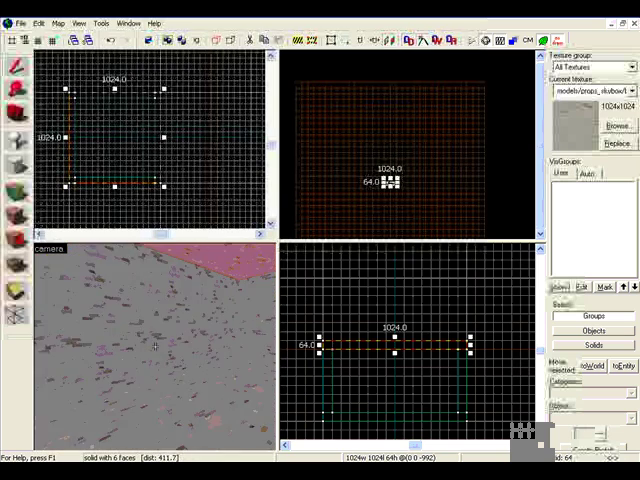
pyautogui.press('Up')
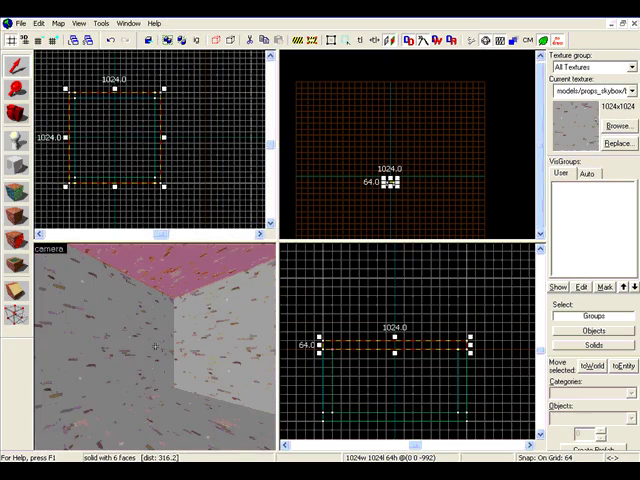
pyautogui.press('Right')
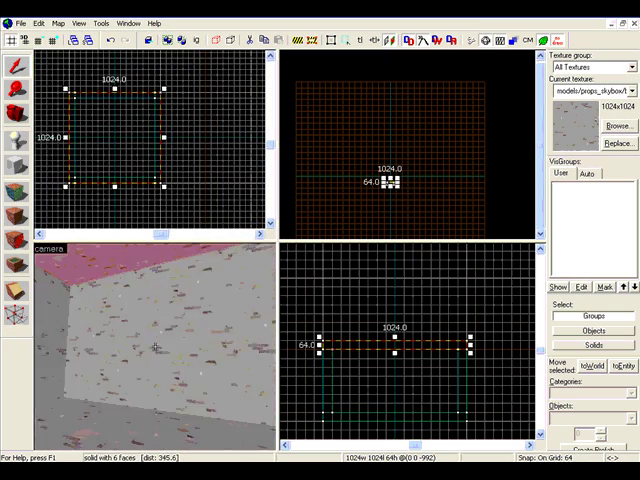
pyautogui.press('Left')
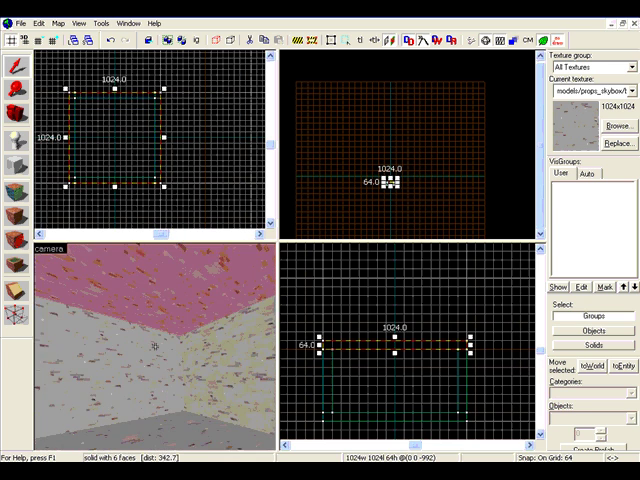
pyautogui.press('Right')
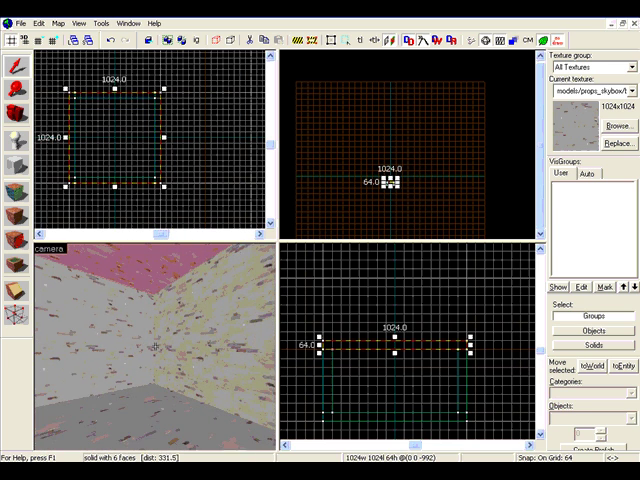
pyautogui.press('Up')
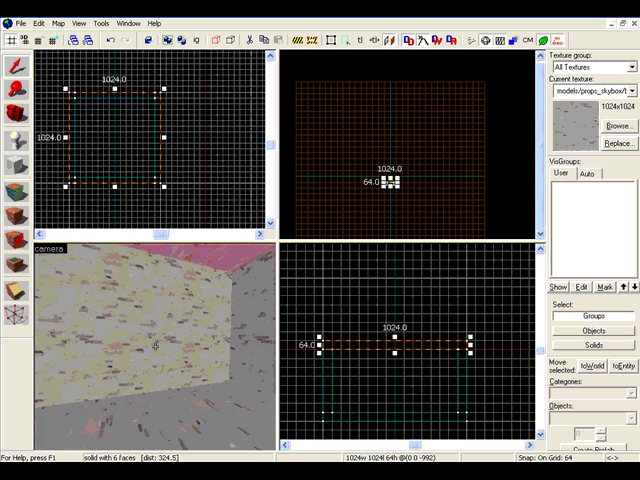
pyautogui.press('Down')
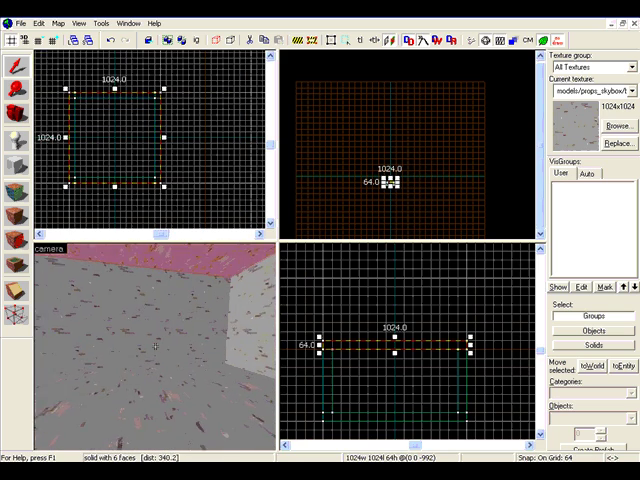
pyautogui.press('Up')
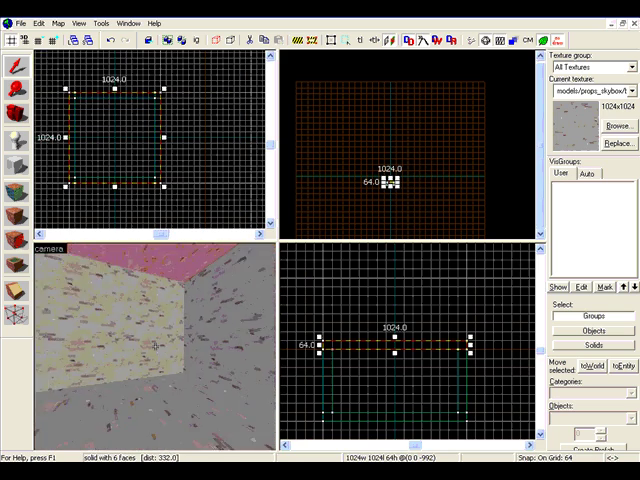